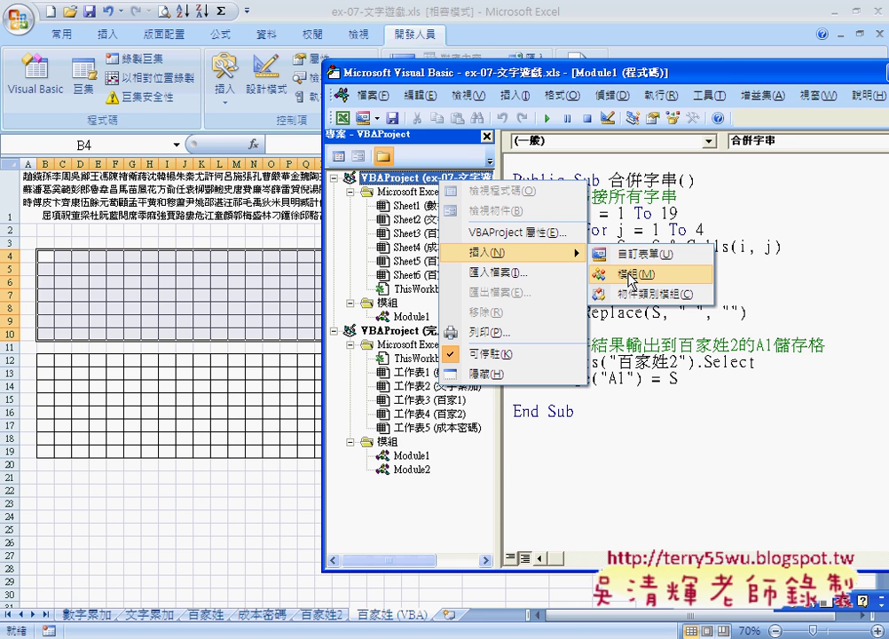
Dismiss the insert options and start exporting Module1 to a .bas file, then cancel.
left_click(419, 316)
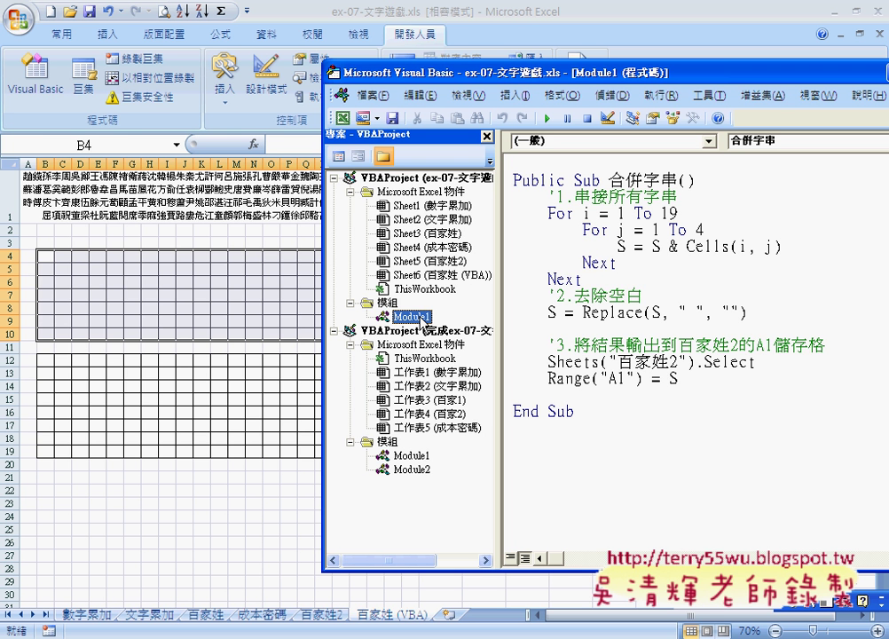
right_click(420, 317)
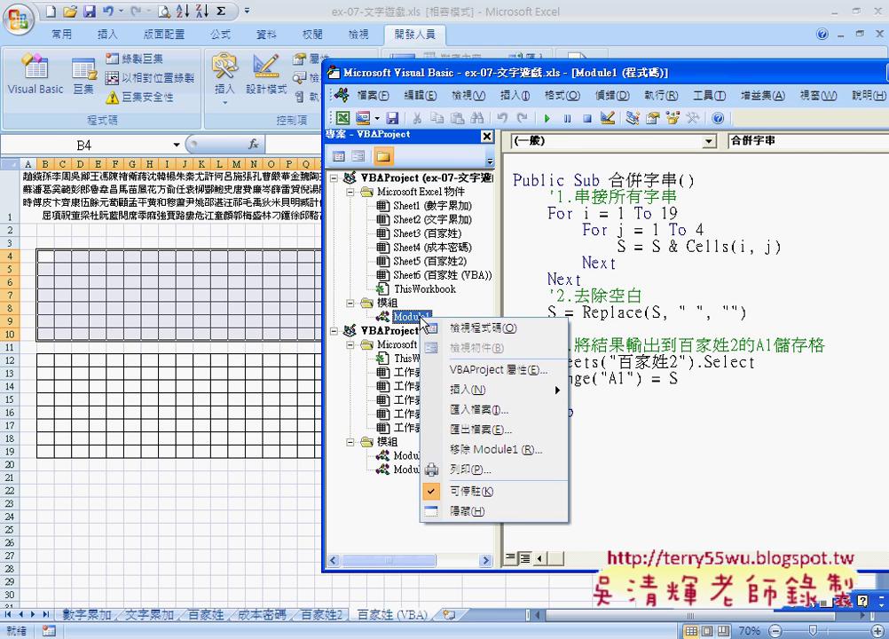
left_click(465, 431)
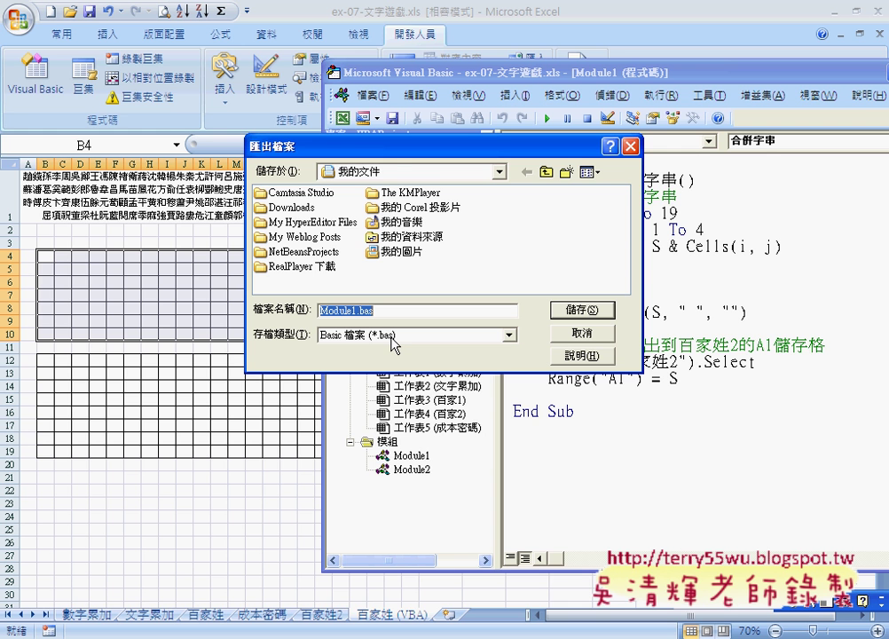
left_click(584, 340)
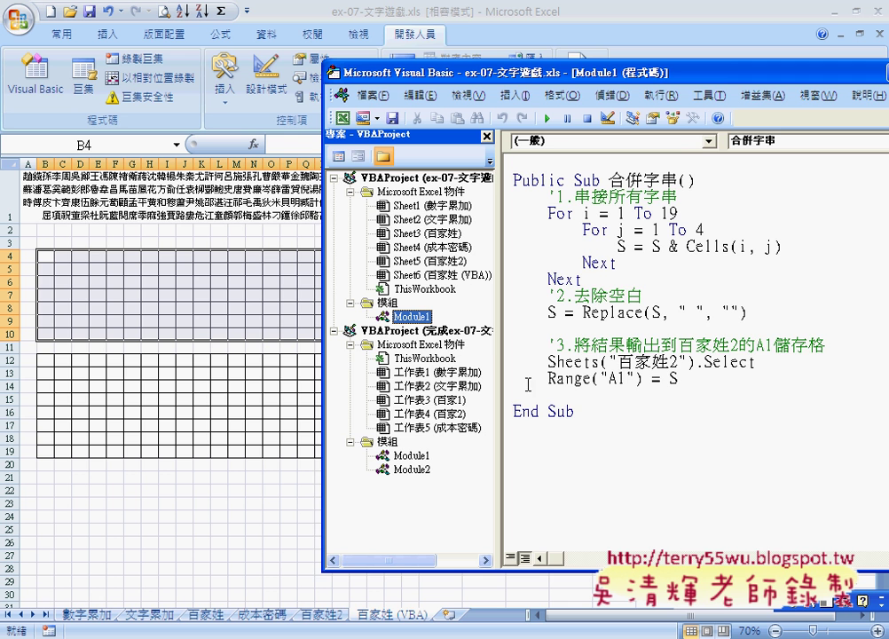
Shift the code window slightly right and put the cursor on the blank line below End Sub.
left_click_drag(409, 68, 444, 61)
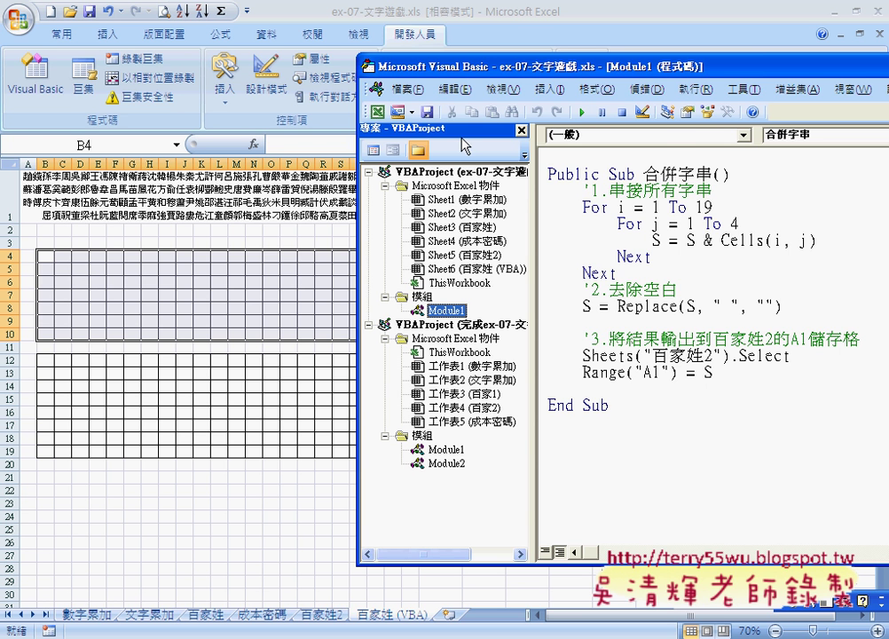
left_click(548, 90)
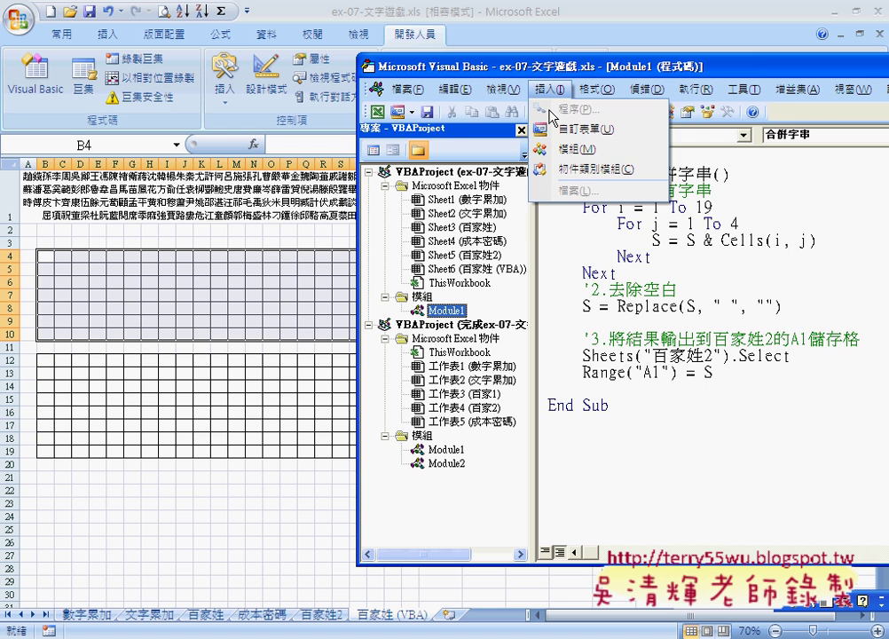
left_click(611, 408)
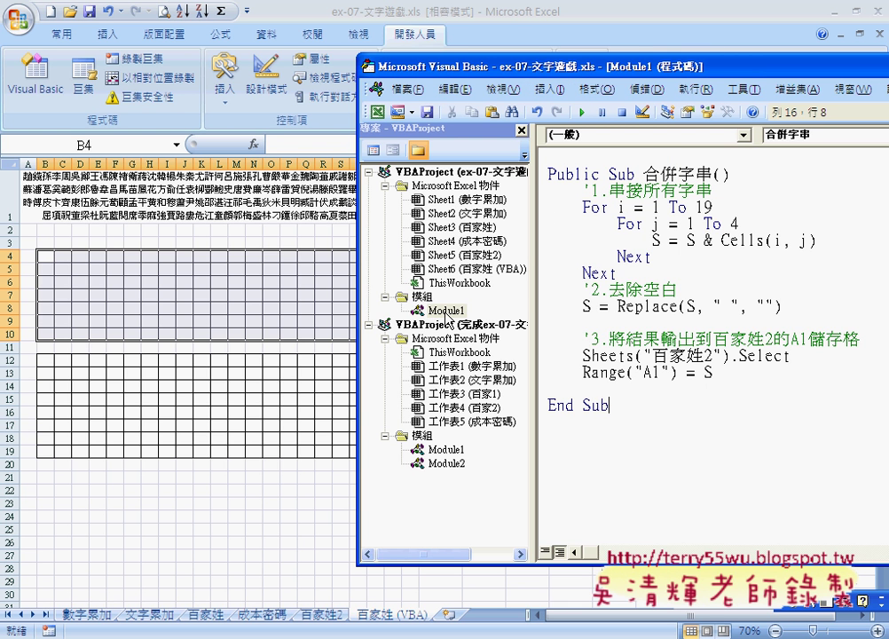
left_click(432, 309)
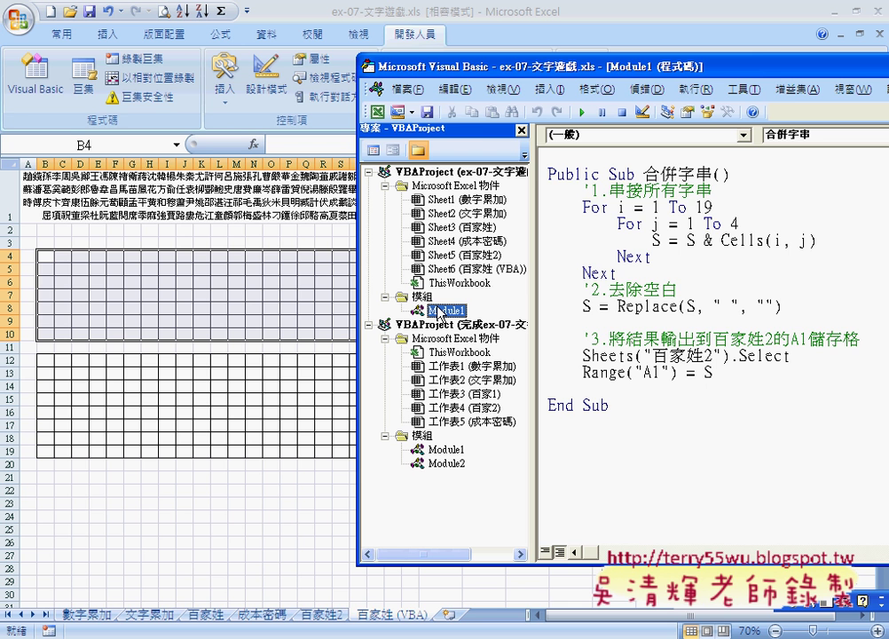
left_click(596, 438)
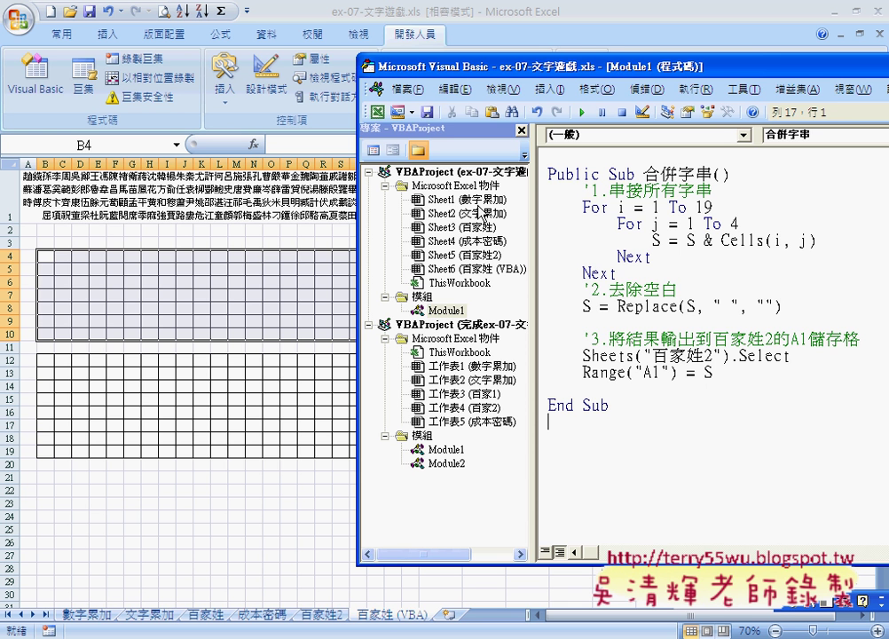
Open Insert > Procedure and compare the Sub and Function types, leaving Function selected.
left_click(547, 89)
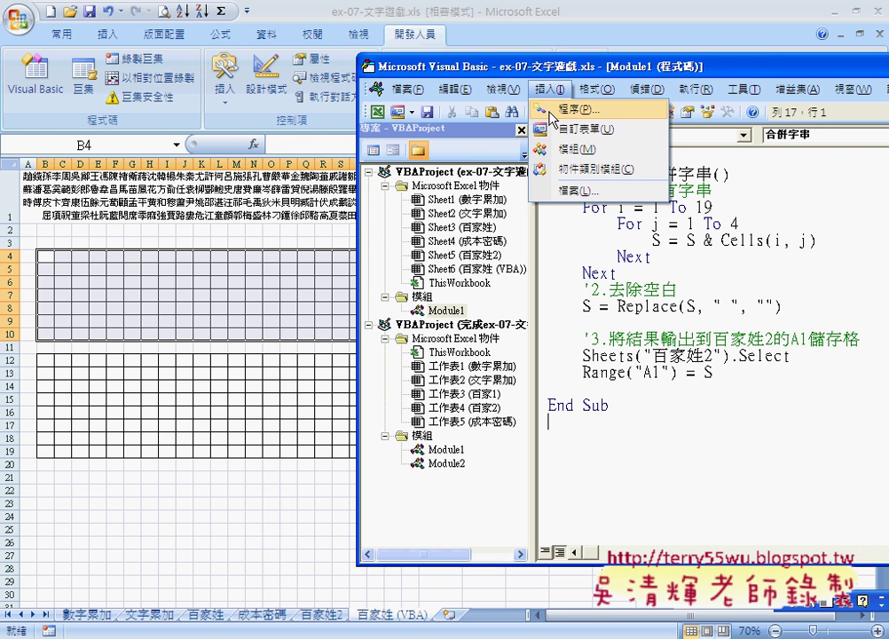
left_click(550, 116)
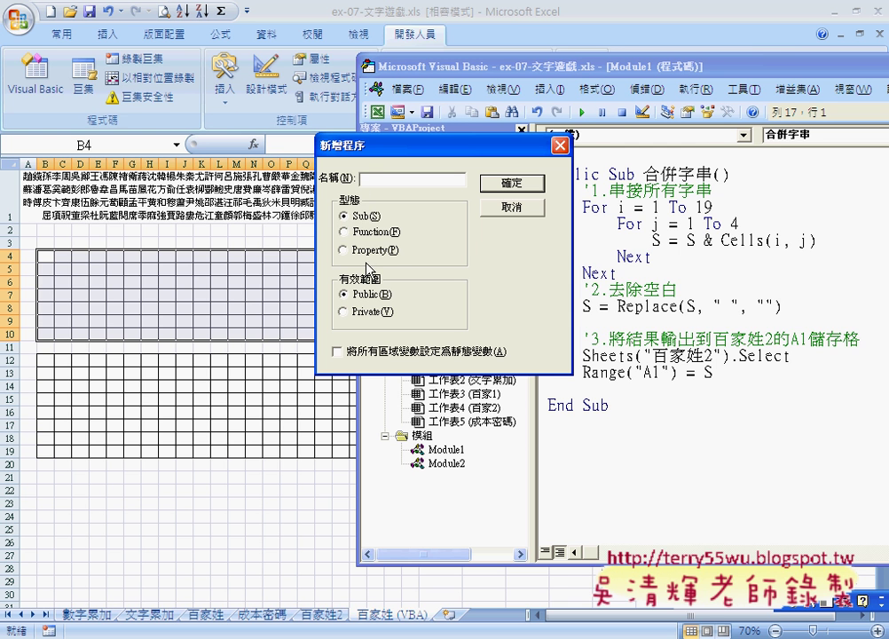
left_click(360, 232)
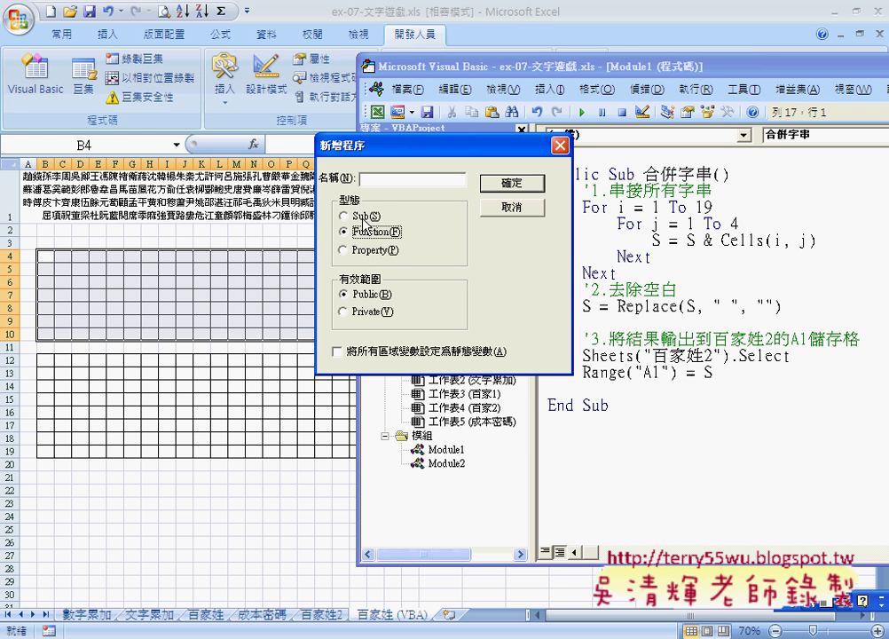
left_click(362, 218)
left_click(360, 233)
left_click(362, 220)
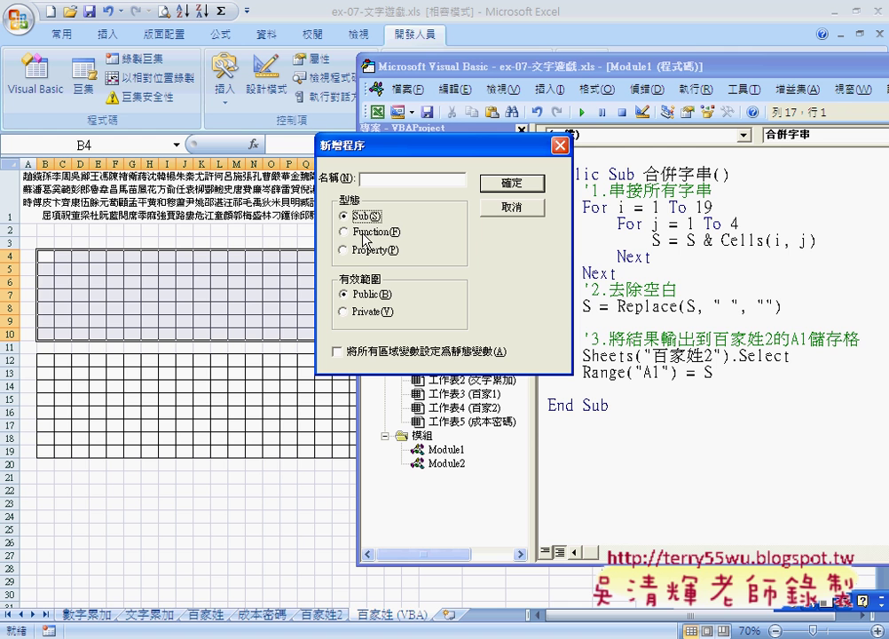
left_click(363, 232)
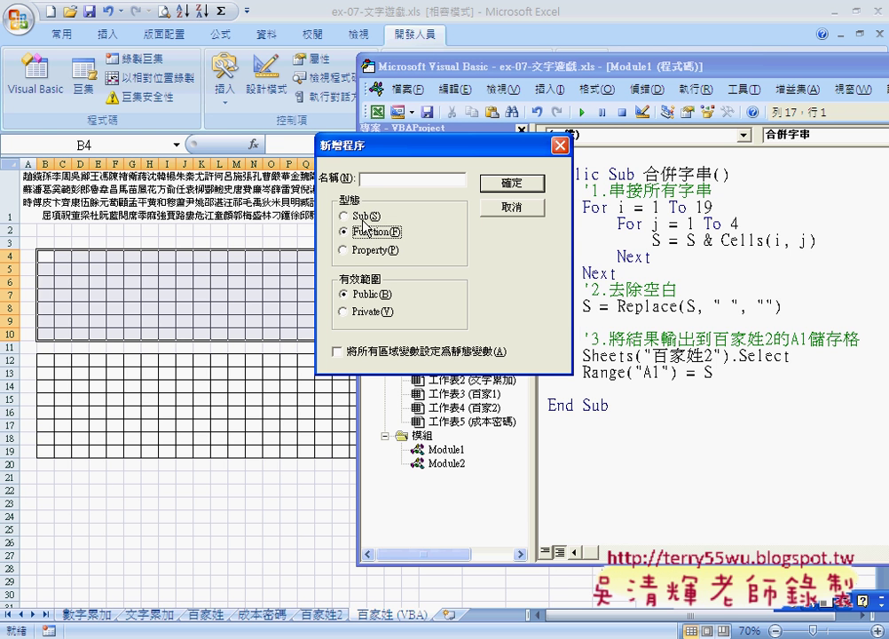
left_click(362, 219)
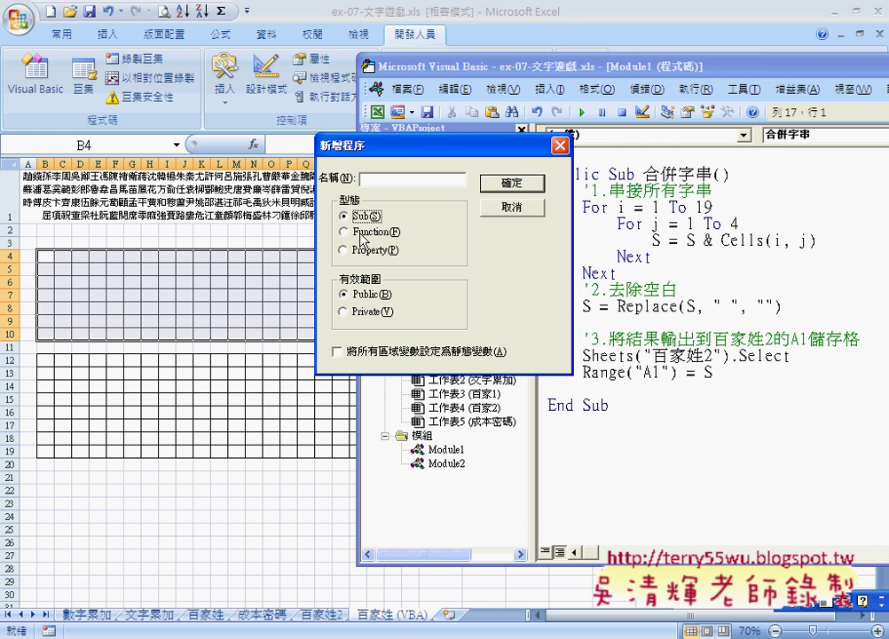
left_click(359, 238)
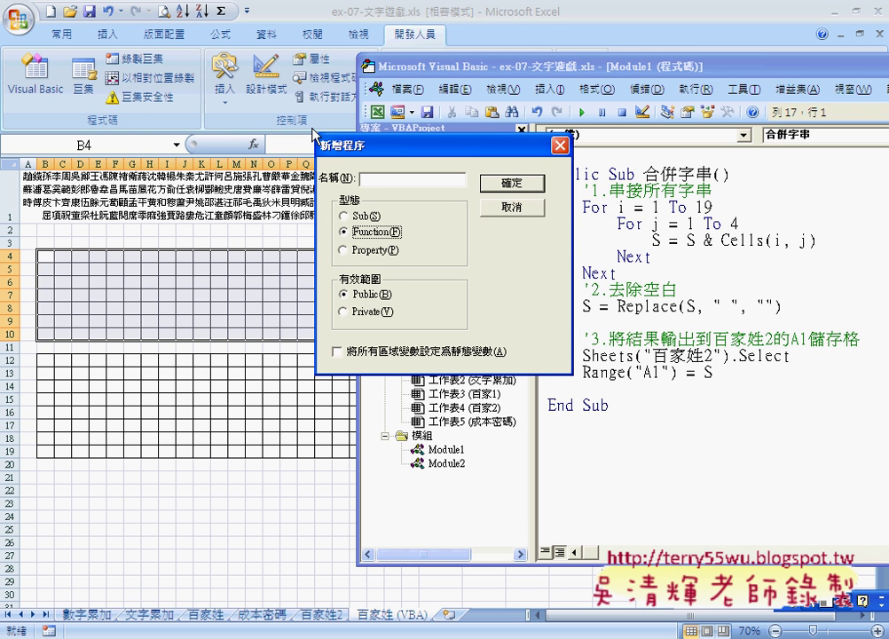
Set the type to Sub, type and erase the test name 'vba', and name the procedure 向下.
left_click(345, 218)
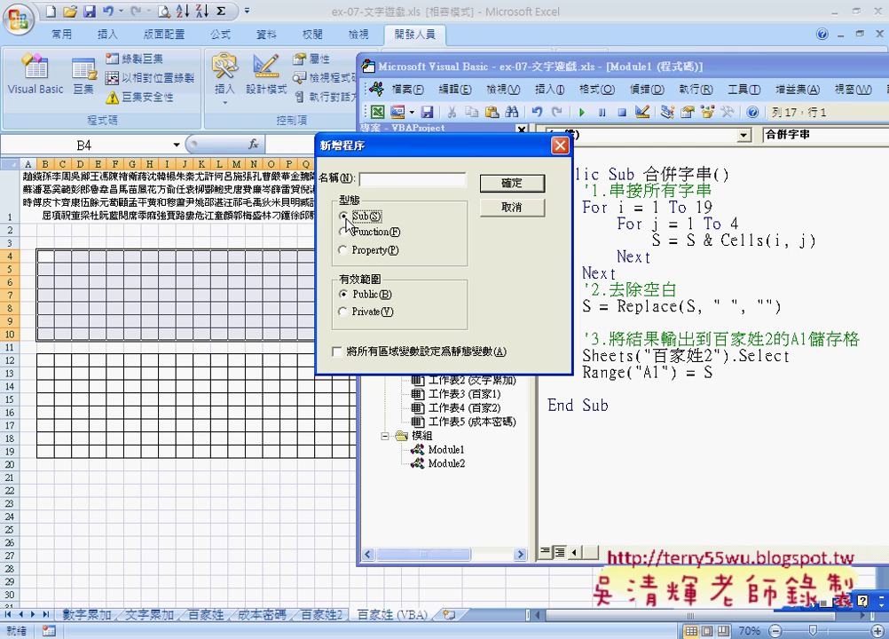
left_click(364, 182)
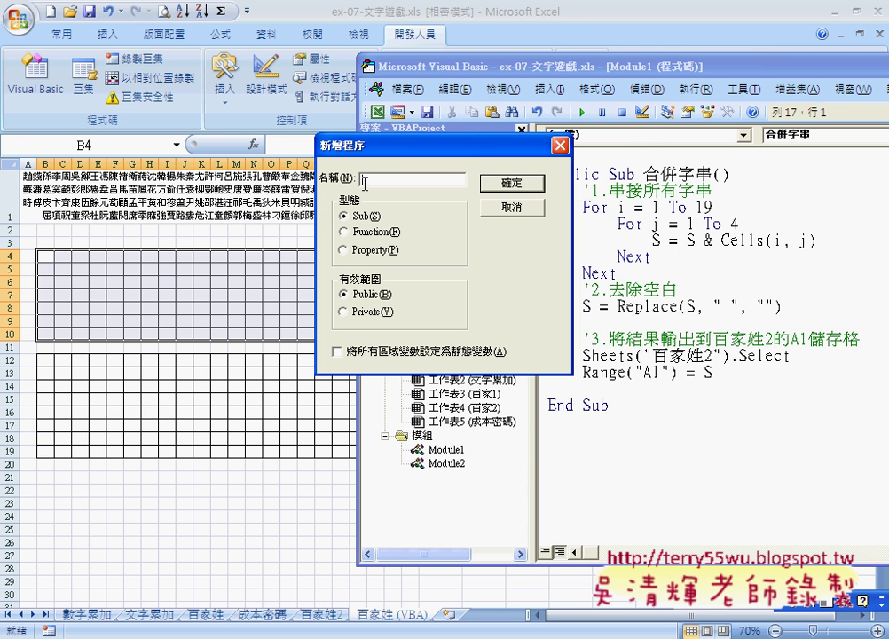
type("vba")
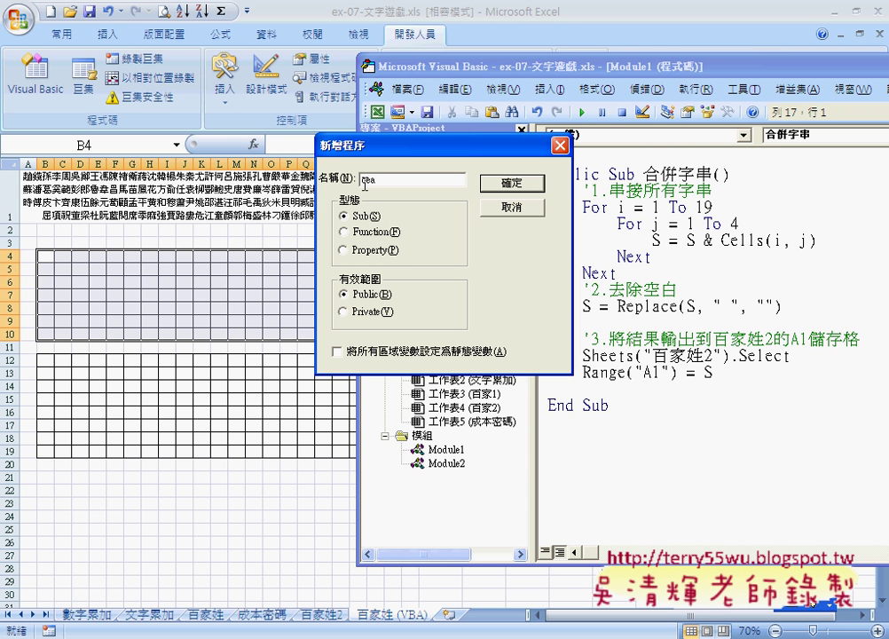
key("BackSpace")
key("BackSpace")
key("BackSpace")
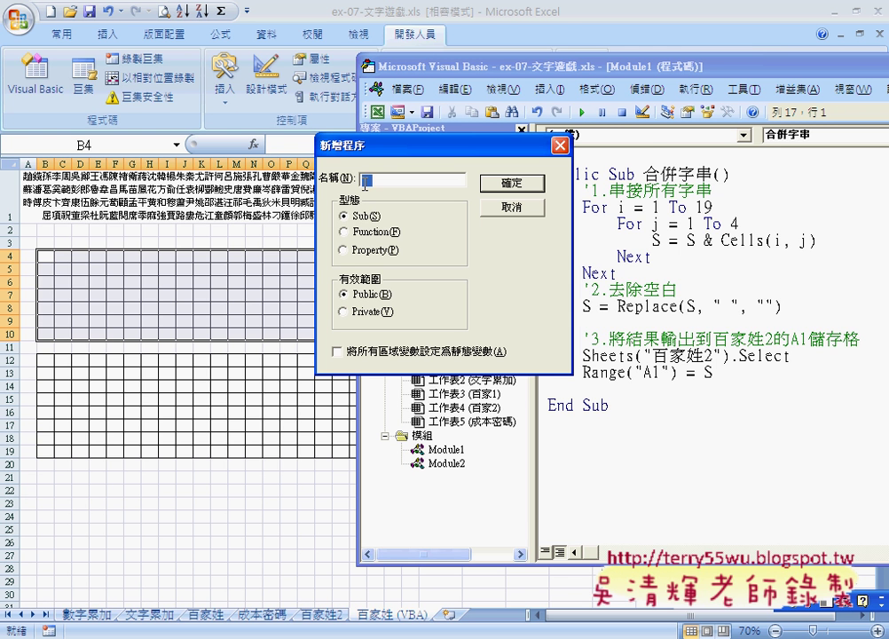
type("測")
type("下")
Create Public Sub 向下(), highlight its declaration, parentheses and End Sub, then indent the empty body line.
left_click(513, 184)
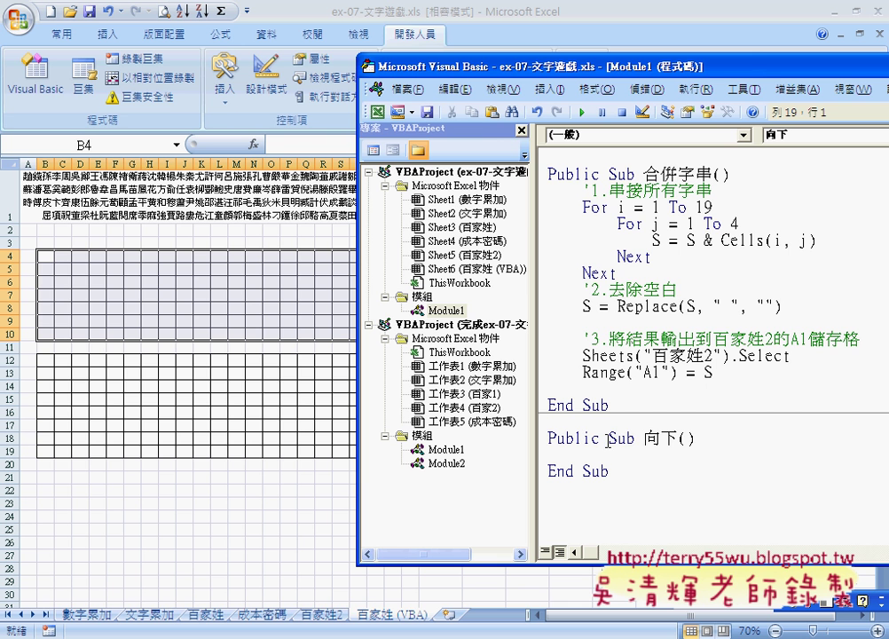
left_click_drag(608, 439, 699, 439)
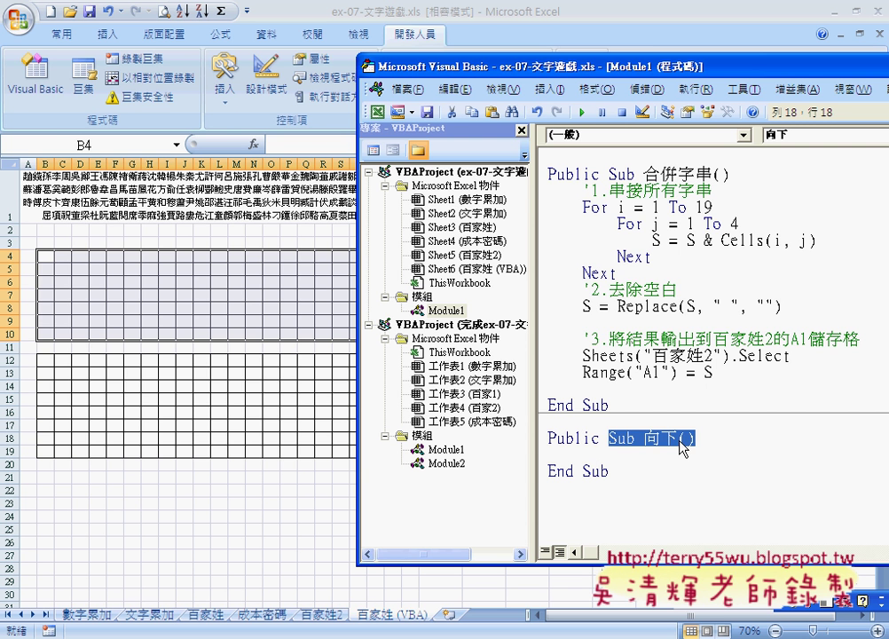
left_click_drag(697, 439, 676, 439)
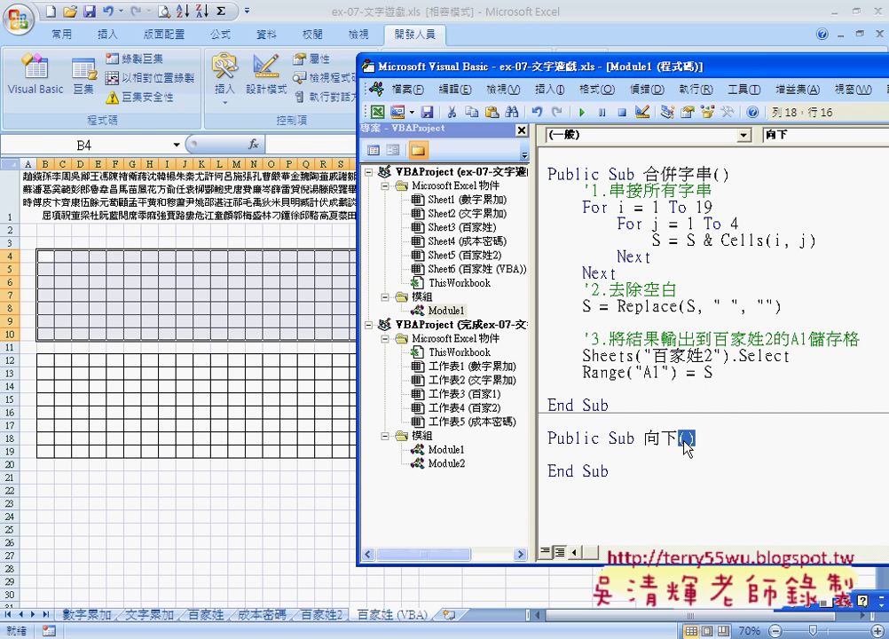
left_click_drag(618, 473, 549, 473)
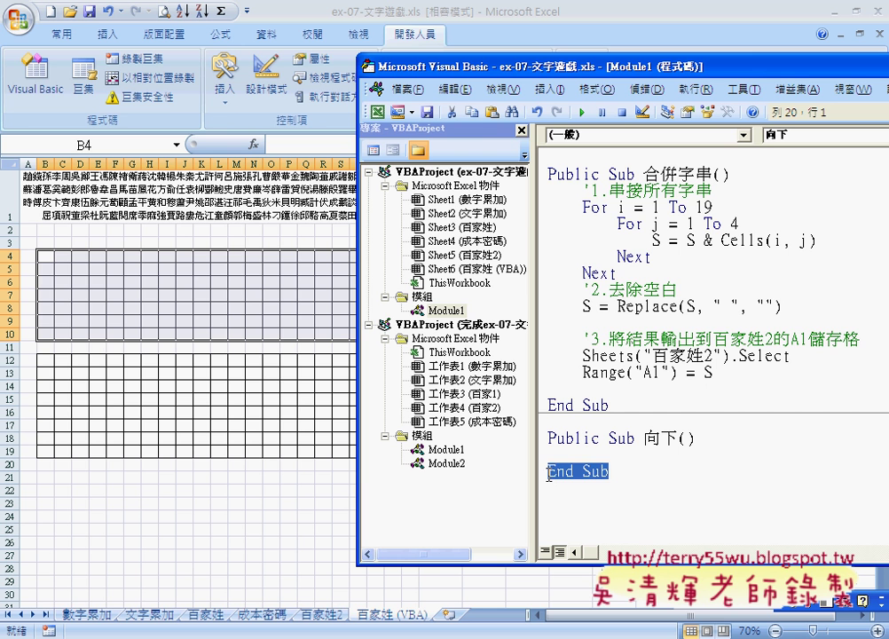
left_click(553, 455)
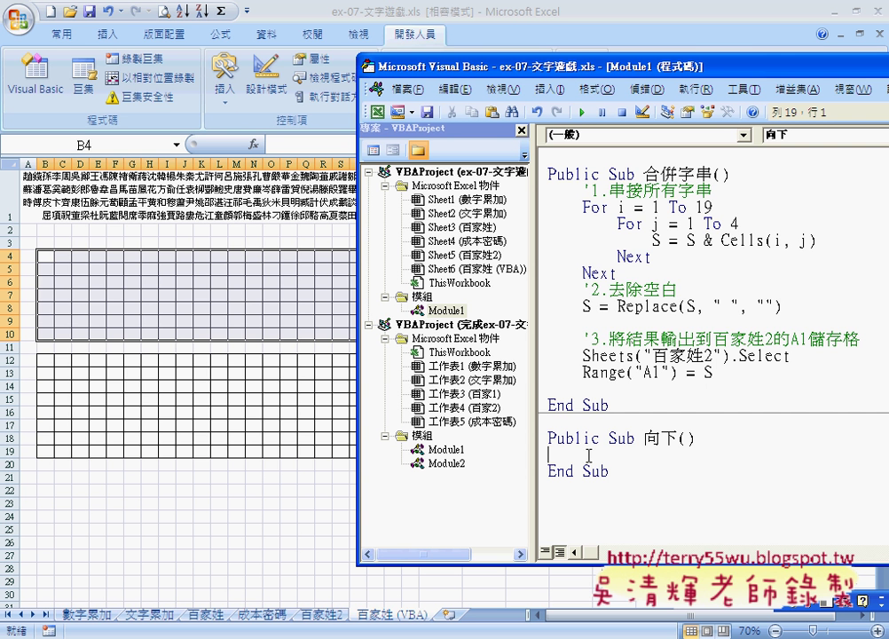
key("Tab")
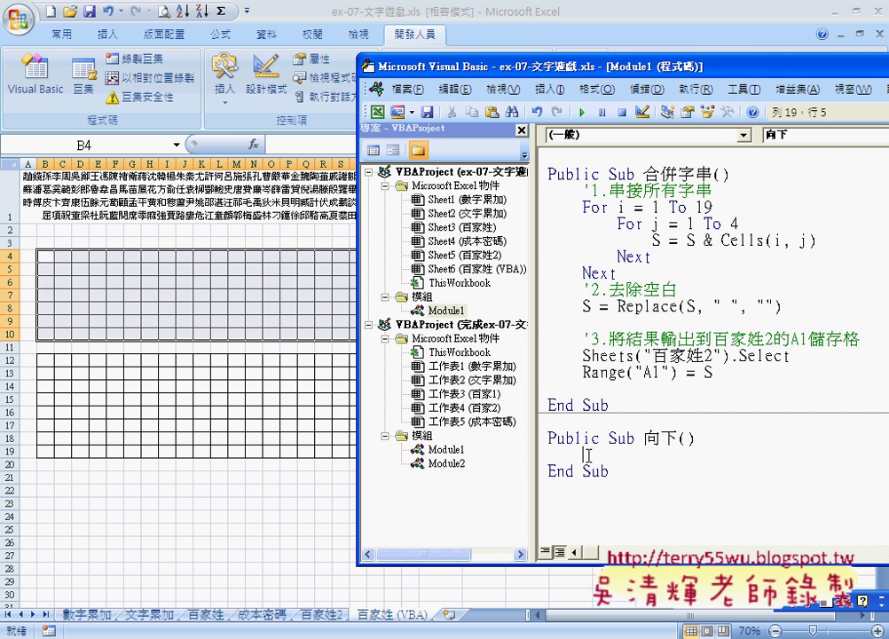